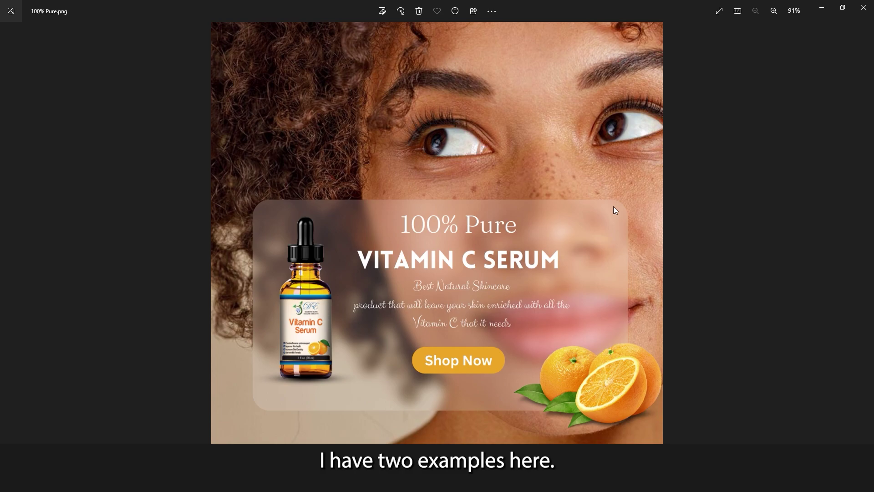
# Flip between the 100% Pure.png and coffee.png example images in Photos.
pyautogui.press('Right')
pyautogui.press('Left')
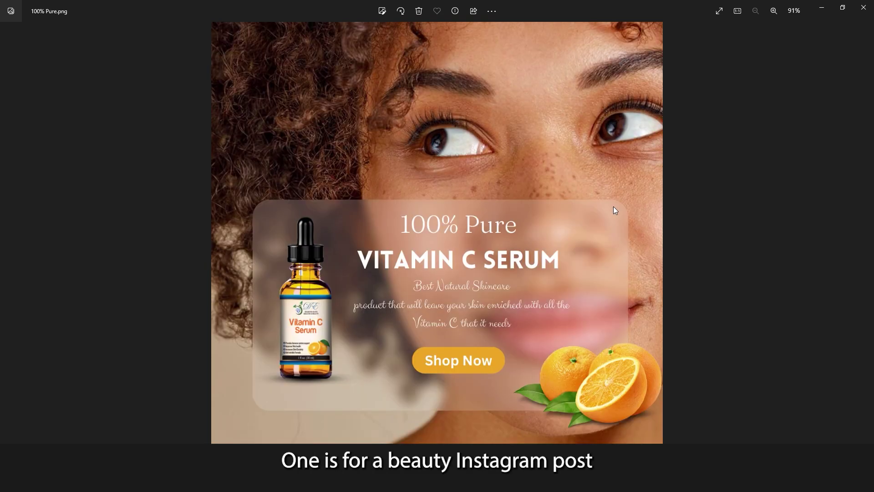
pyautogui.press('Right')
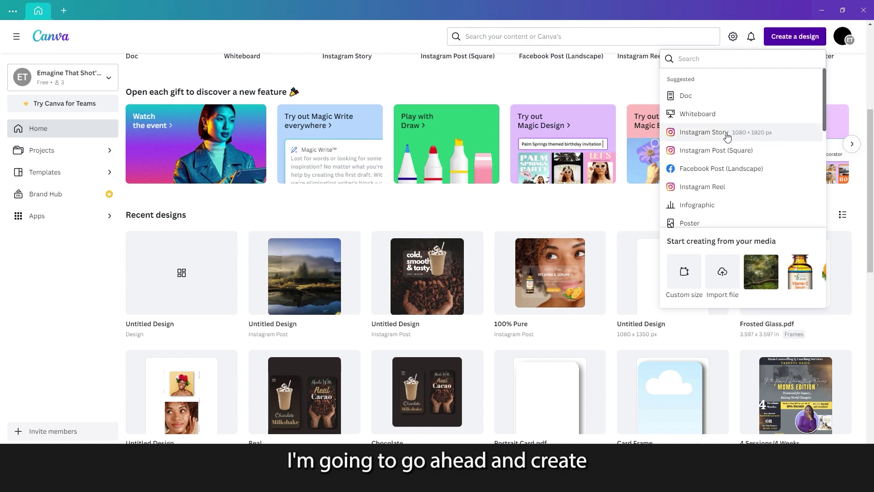
# Create a square Instagram post and stretch the uploaded cocoa-beans photo to fill the page.
pyautogui.click(733, 155)
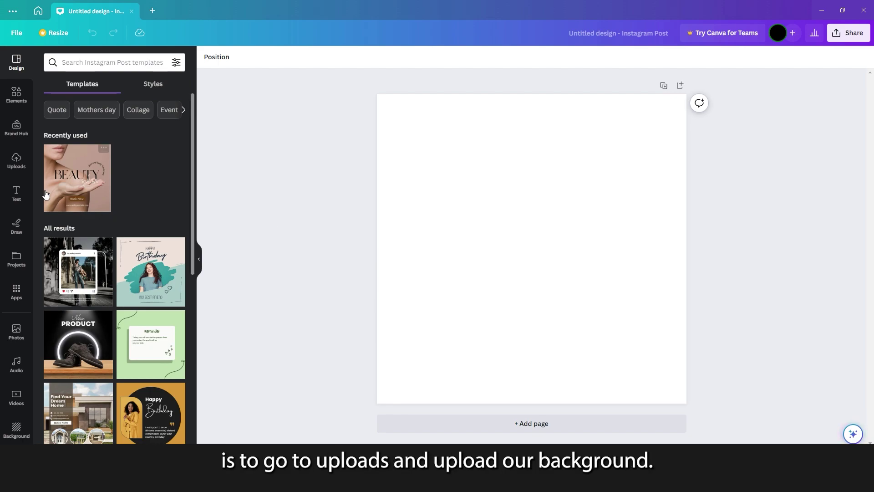
pyautogui.click(16, 160)
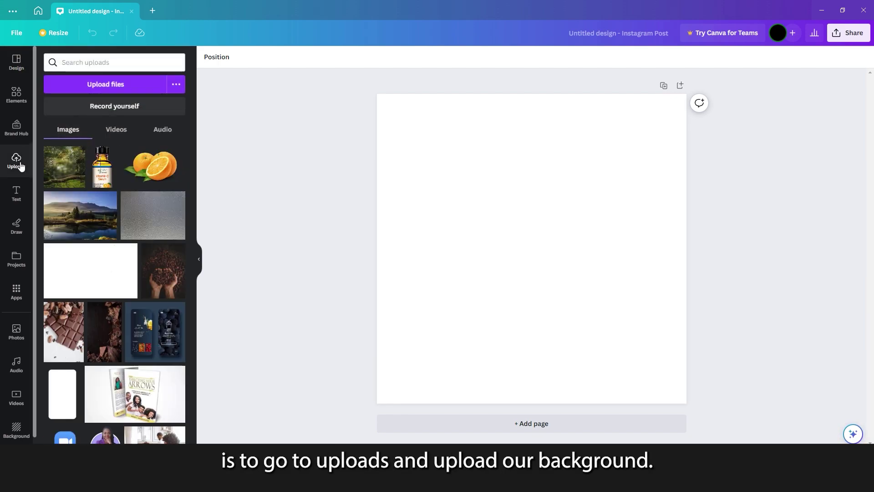
pyautogui.click(163, 279)
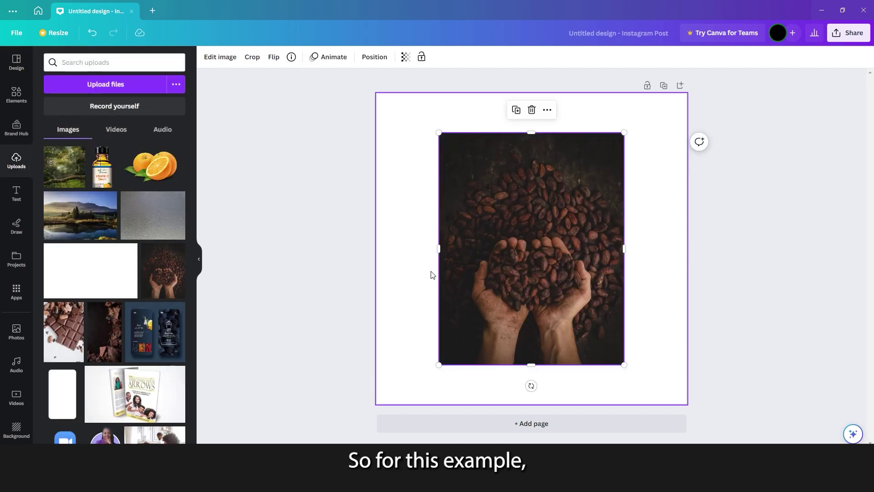
pyautogui.click(302, 251)
pyautogui.moveTo(524, 233); pyautogui.dragTo(479, 195)
pyautogui.moveTo(557, 321); pyautogui.dragTo(759, 427)
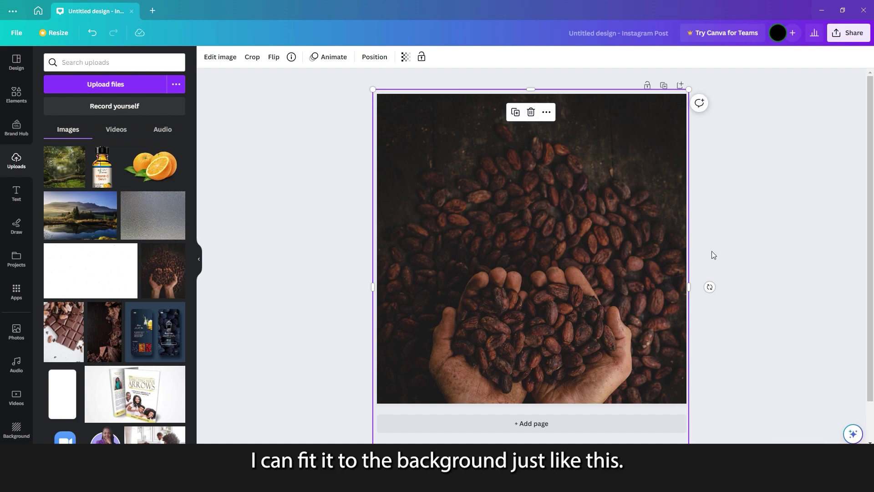
pyautogui.click(740, 242)
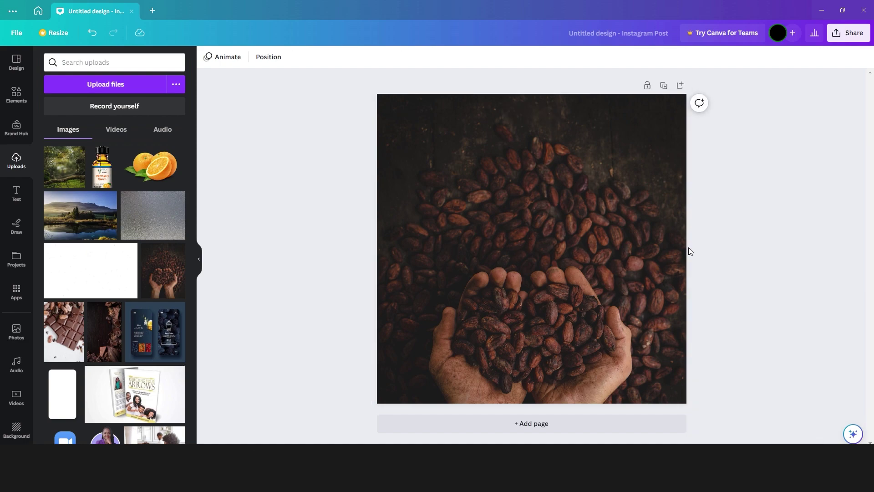
# Search Elements for 'frame' and add the wide rectangular frame to the page.
pyautogui.click(17, 106)
pyautogui.click(85, 63)
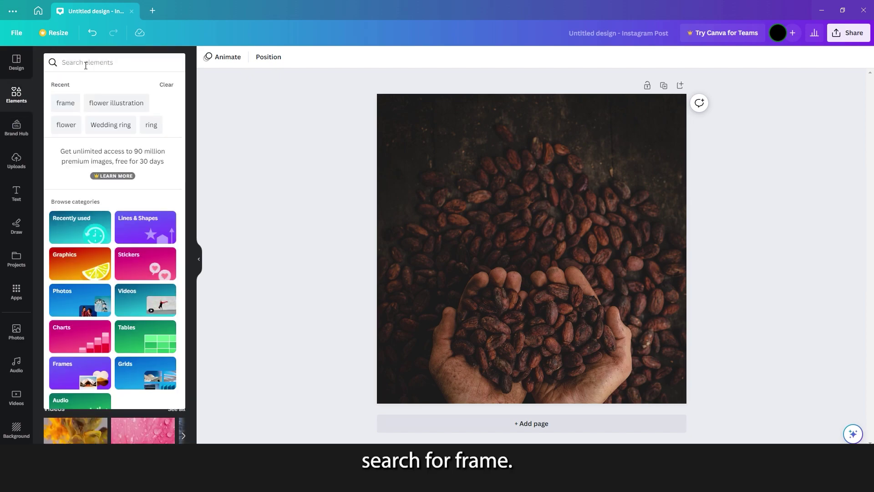
pyautogui.write('frame')
pyautogui.press('Return')
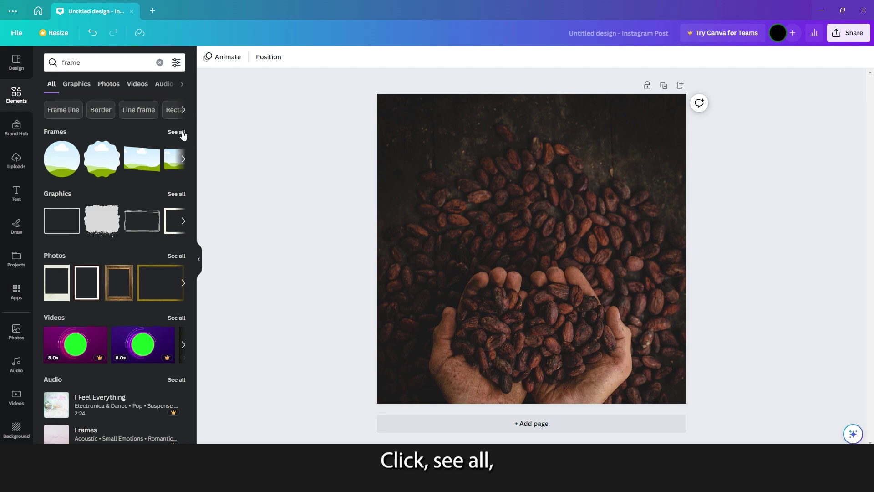
pyautogui.click(176, 132)
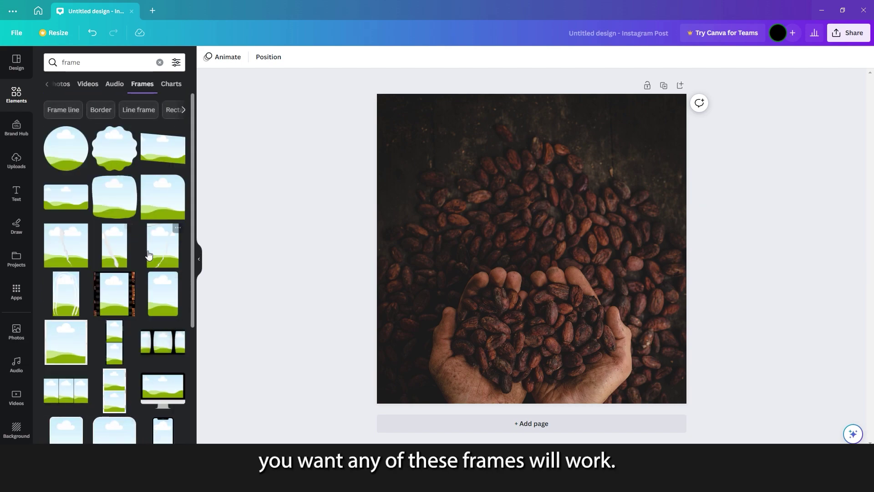
pyautogui.click(72, 206)
# Enlarge the frame and position it over the upper part of the cocoa background.
pyautogui.moveTo(610, 294); pyautogui.dragTo(644, 315)
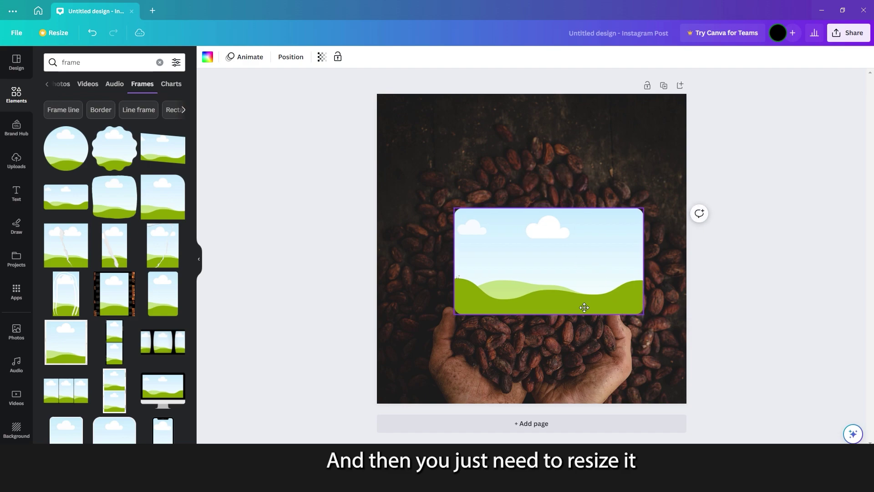
pyautogui.moveTo(584, 308); pyautogui.dragTo(558, 187)
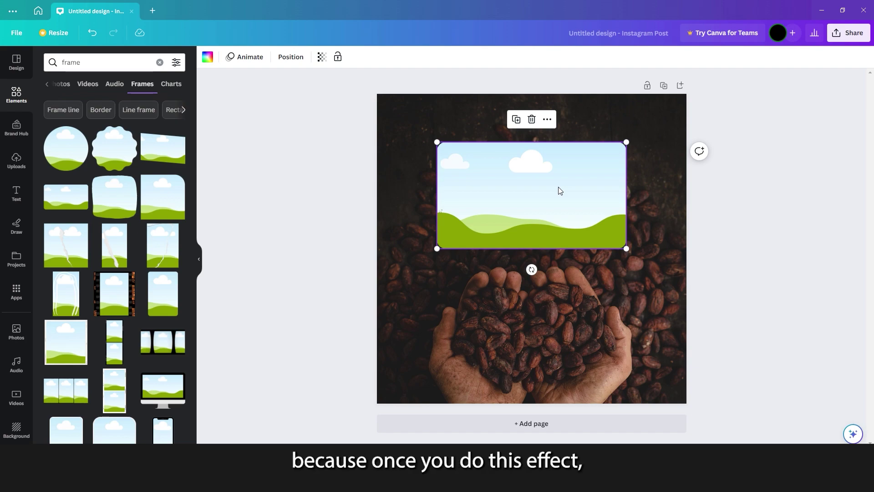
pyautogui.moveTo(559, 188); pyautogui.dragTo(565, 258)
pyautogui.moveTo(568, 297); pyautogui.dragTo(569, 203)
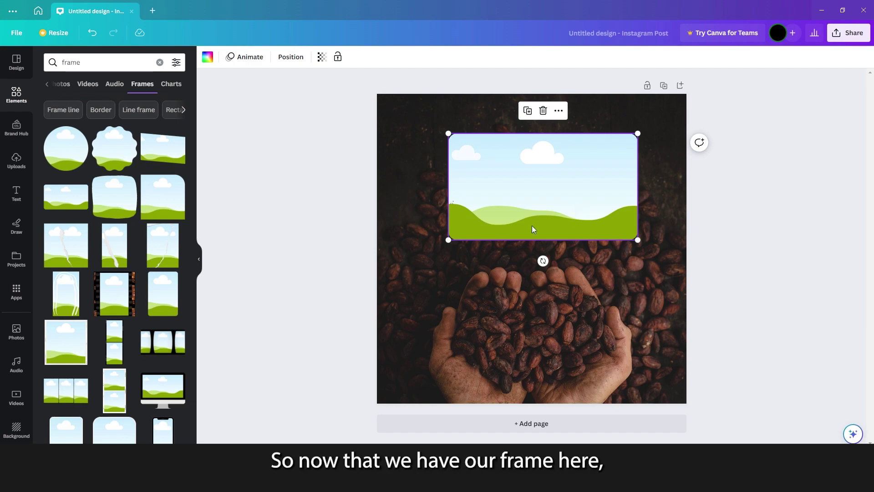
pyautogui.click(329, 273)
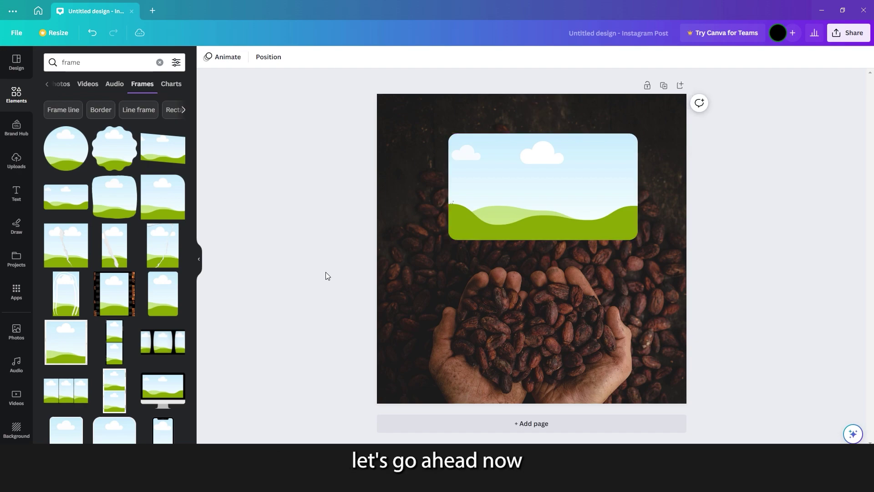
# Add another copy of the cocoa-hands photo from Uploads and drop it into the frame.
pyautogui.click(25, 161)
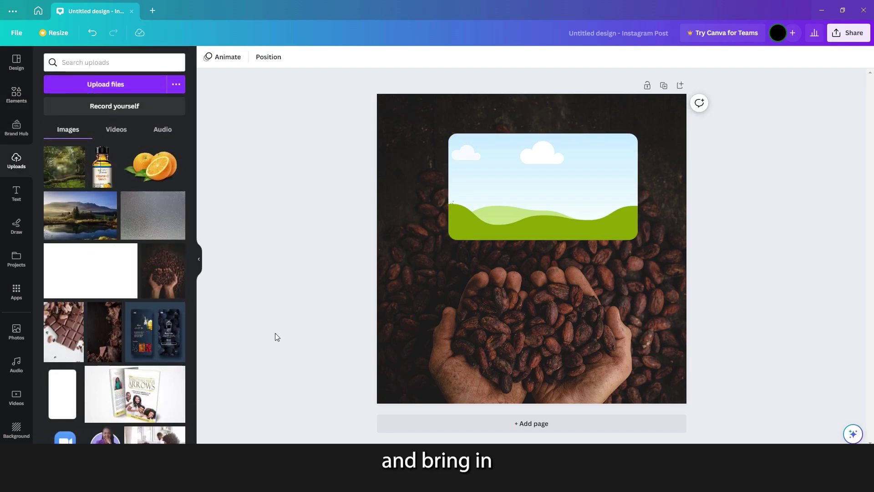
pyautogui.click(164, 287)
pyautogui.moveTo(516, 282); pyautogui.dragTo(597, 335)
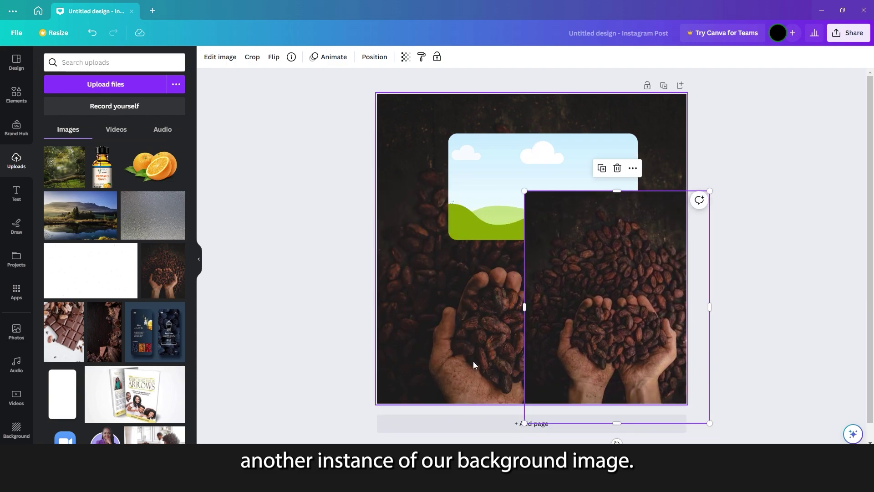
pyautogui.moveTo(617, 337); pyautogui.dragTo(555, 239)
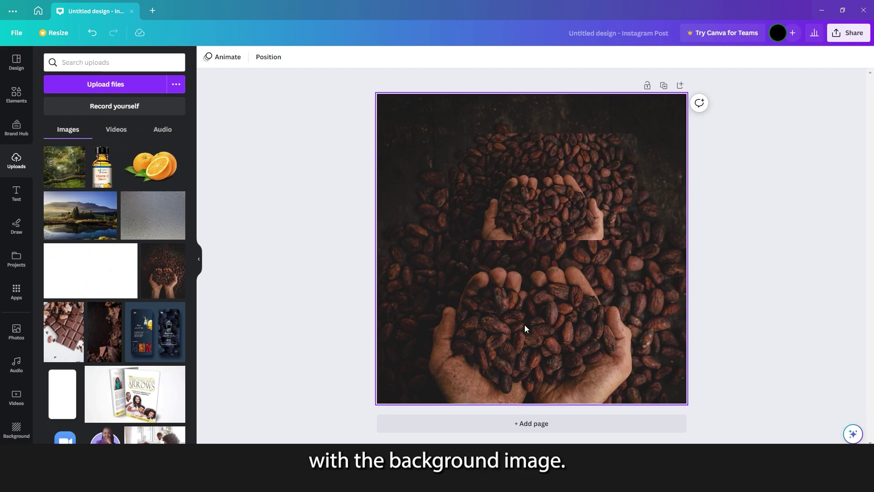
# Resize and shift the framed photo so it lines up with the background.
pyautogui.doubleClick(542, 185)
pyautogui.moveTo(448, 305); pyautogui.dragTo(366, 408)
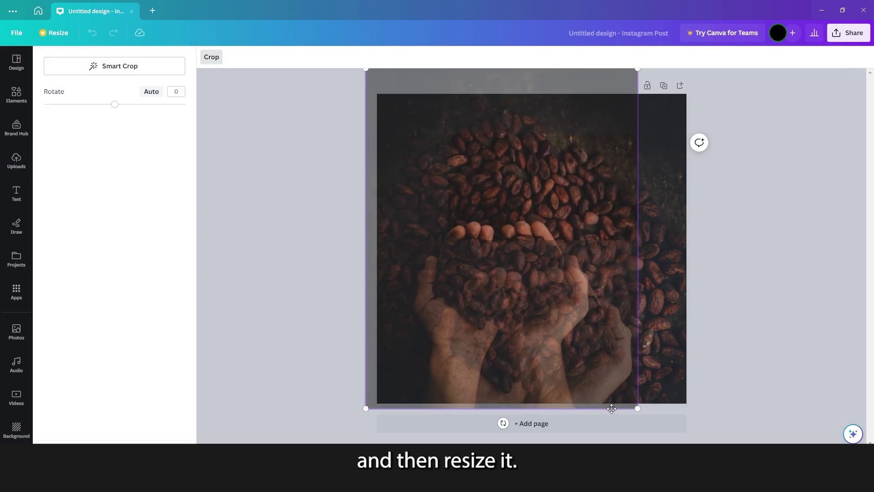
pyautogui.moveTo(637, 408); pyautogui.dragTo(727, 436)
pyautogui.moveTo(365, 70); pyautogui.dragTo(377, 83)
pyautogui.moveTo(635, 310); pyautogui.dragTo(622, 333)
pyautogui.press('Return')
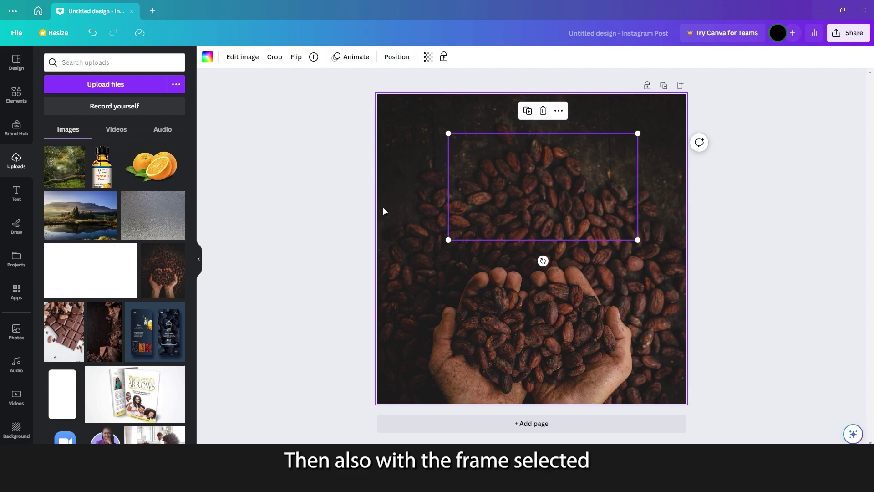
# Set the framed cocoa photo's Blur adjustment to 10.
pyautogui.click(354, 202)
pyautogui.click(518, 190)
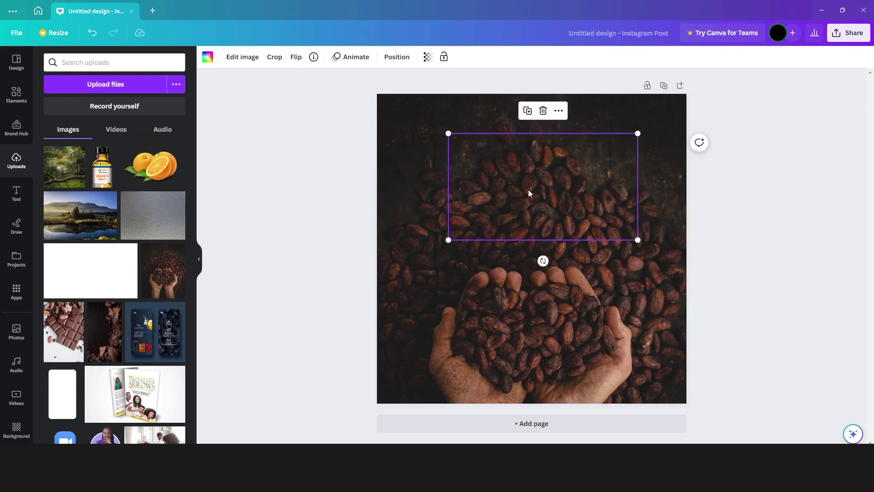
pyautogui.click(242, 57)
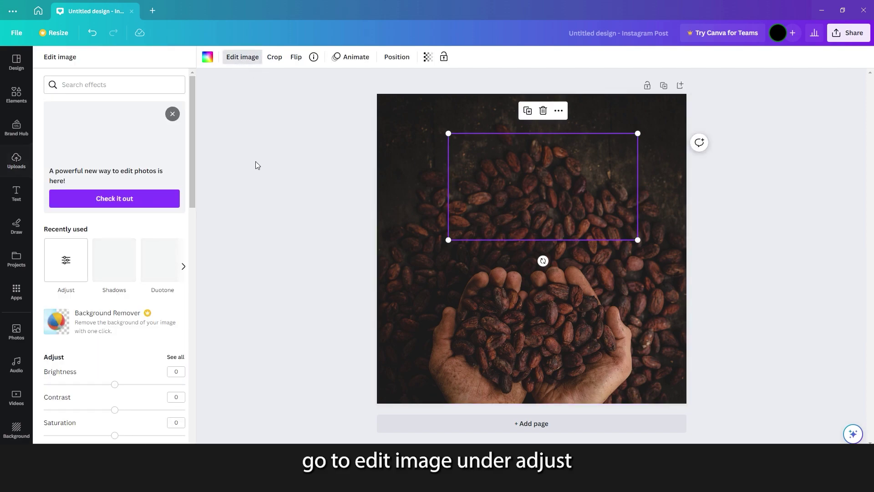
pyautogui.click(176, 358)
pyautogui.moveTo(115, 204); pyautogui.dragTo(122, 203)
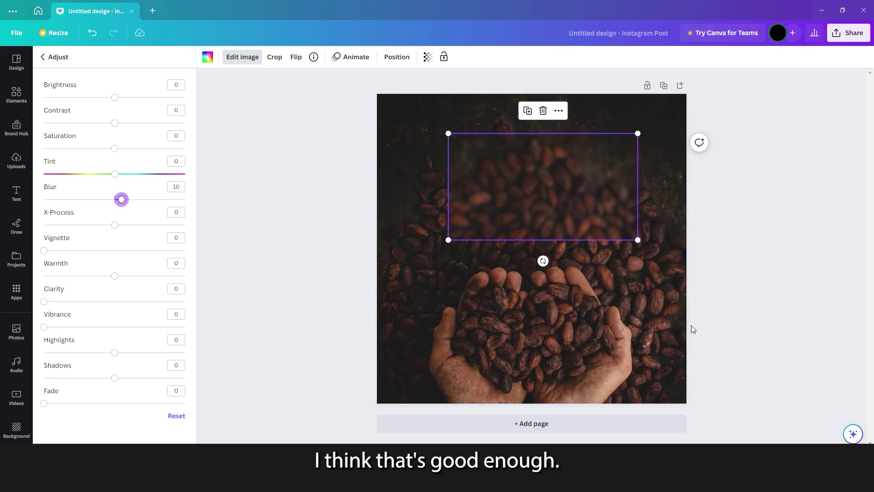
pyautogui.press('Escape')
pyautogui.press('Escape')
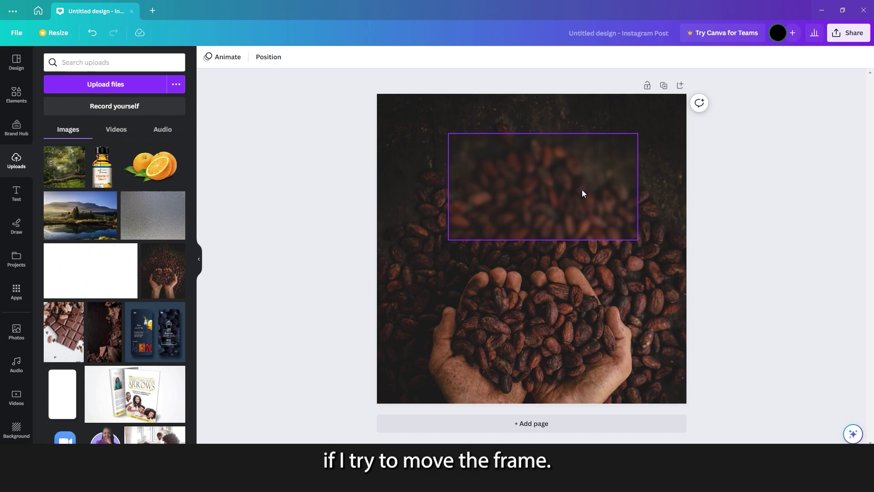
pyautogui.moveTo(578, 184); pyautogui.dragTo(583, 229)
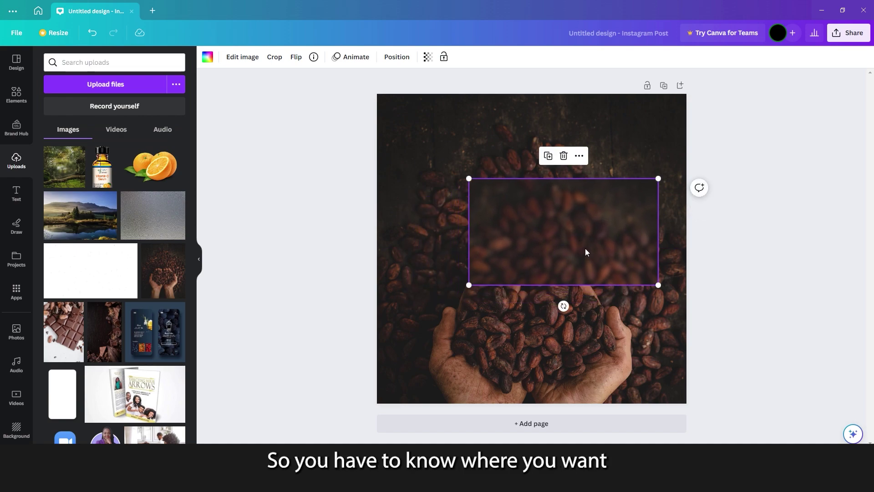
pyautogui.moveTo(586, 253); pyautogui.dragTo(564, 308)
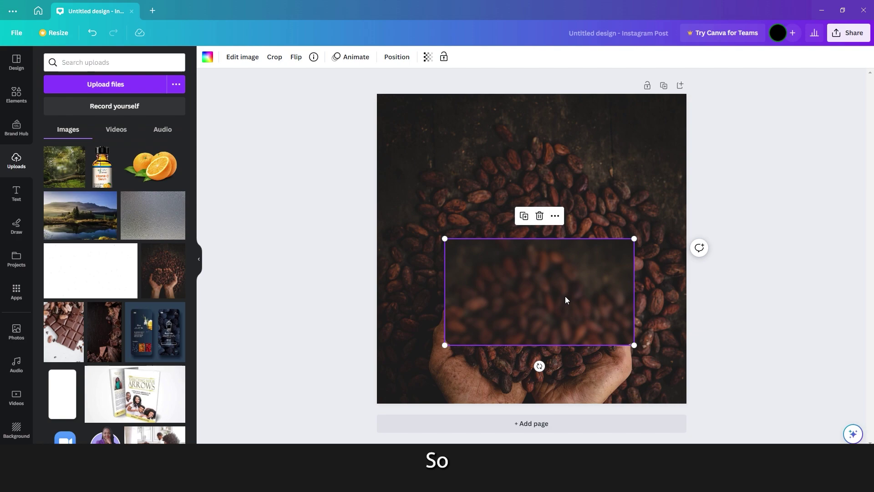
pyautogui.moveTo(566, 299); pyautogui.dragTo(560, 204)
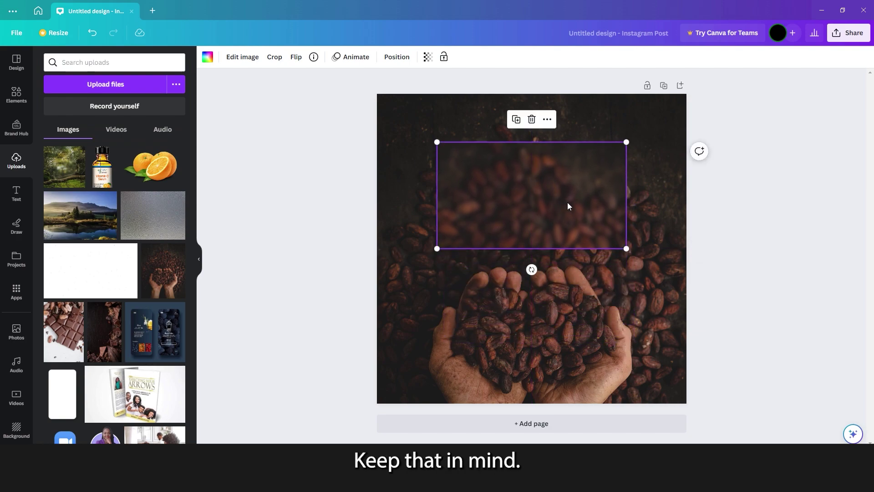
pyautogui.click(773, 247)
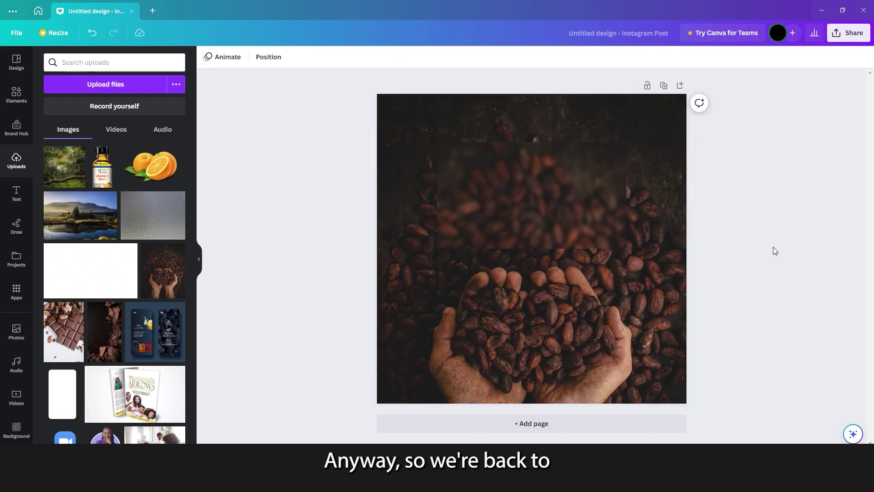
pyautogui.hotkey('ctrl', 'z')
pyautogui.hotkey('ctrl', 'z')
pyautogui.hotkey('ctrl', 'z')
pyautogui.hotkey('ctrl', 'z')
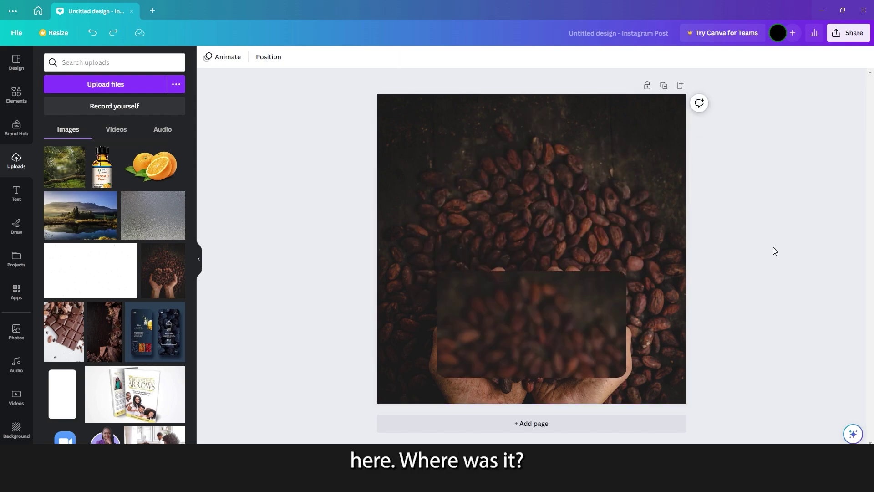
pyautogui.hotkey('ctrl', 'z')
pyautogui.hotkey('ctrl', 'z')
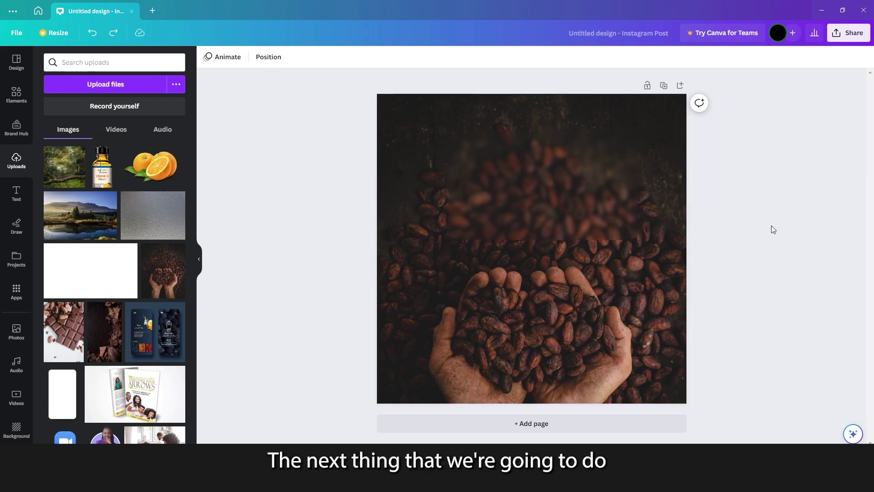
# Duplicate the blurred panel, move the copy lower, and delete its picture to leave an empty frame.
pyautogui.click(542, 202)
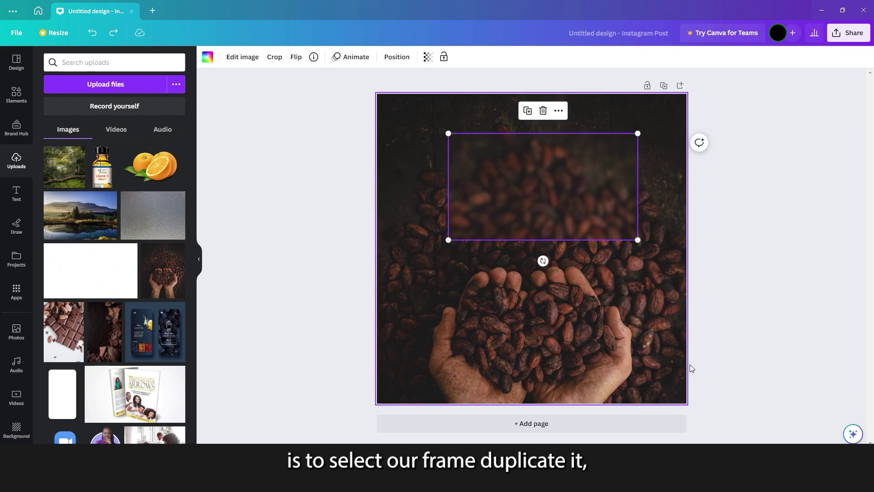
pyautogui.hotkey('ctrl', 'd')
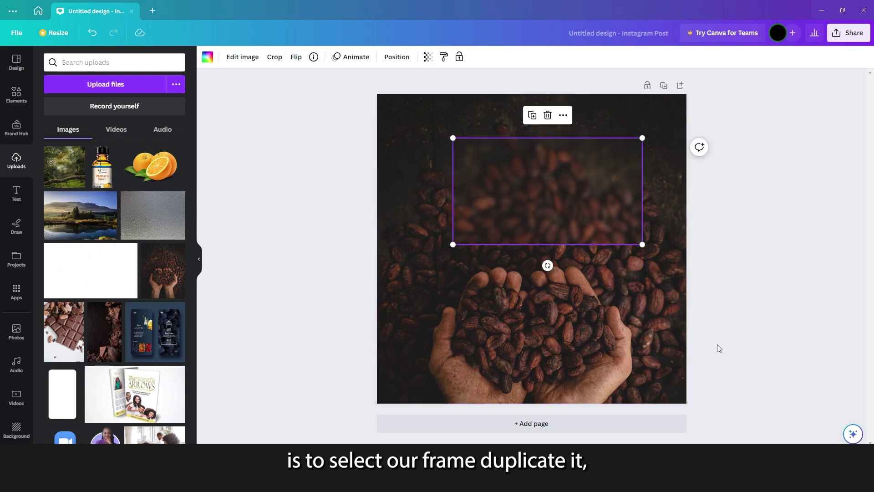
pyautogui.moveTo(573, 219); pyautogui.dragTo(577, 337)
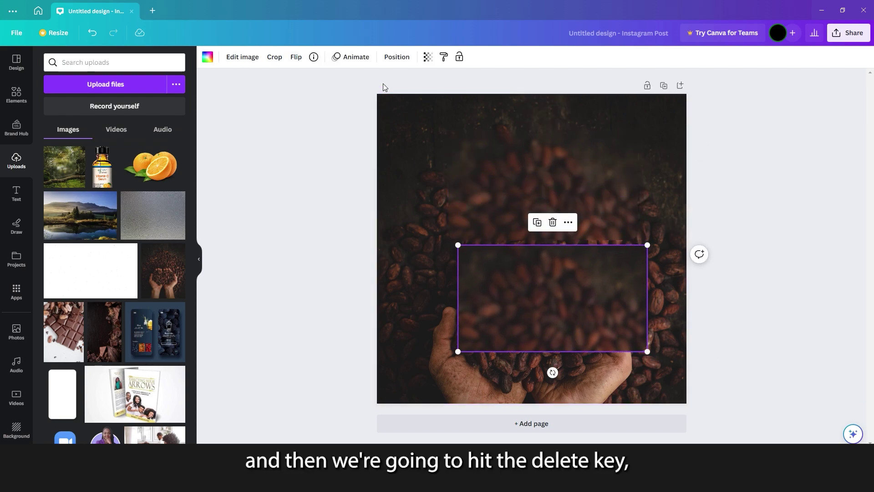
pyautogui.press('Delete')
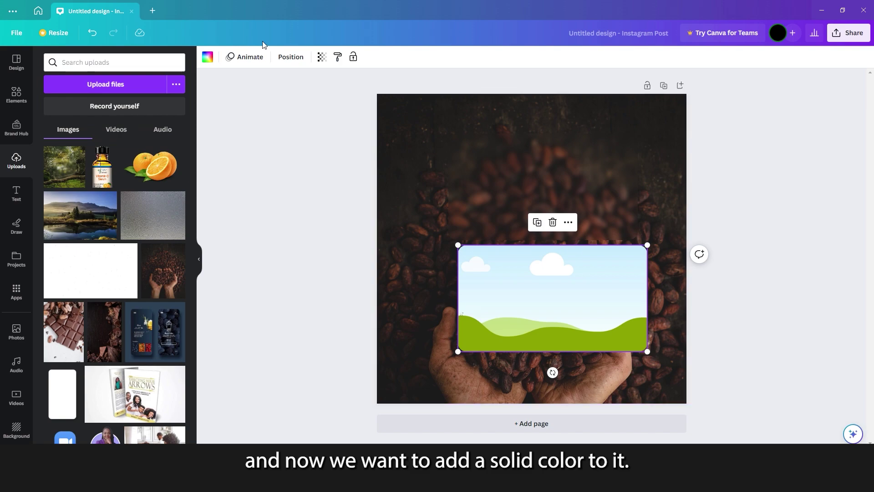
pyautogui.click(206, 61)
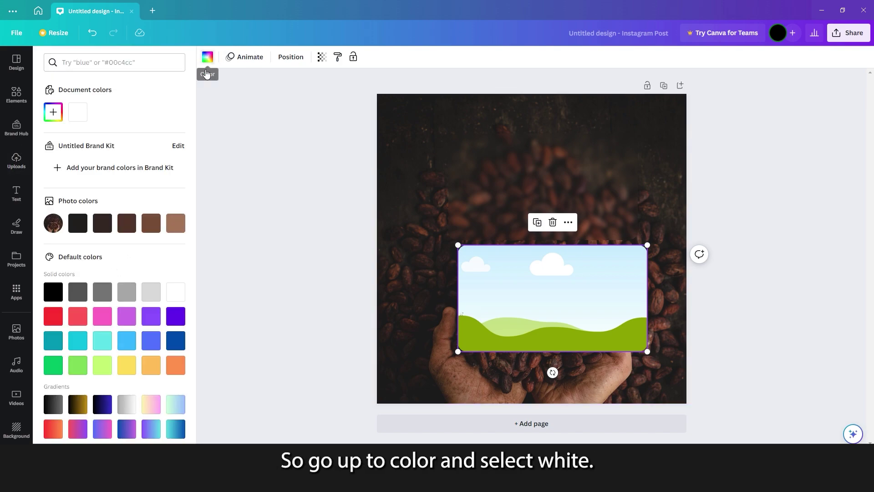
# Fill the empty frame white at transparency 20 and move it up over the blurred panel.
pyautogui.click(175, 292)
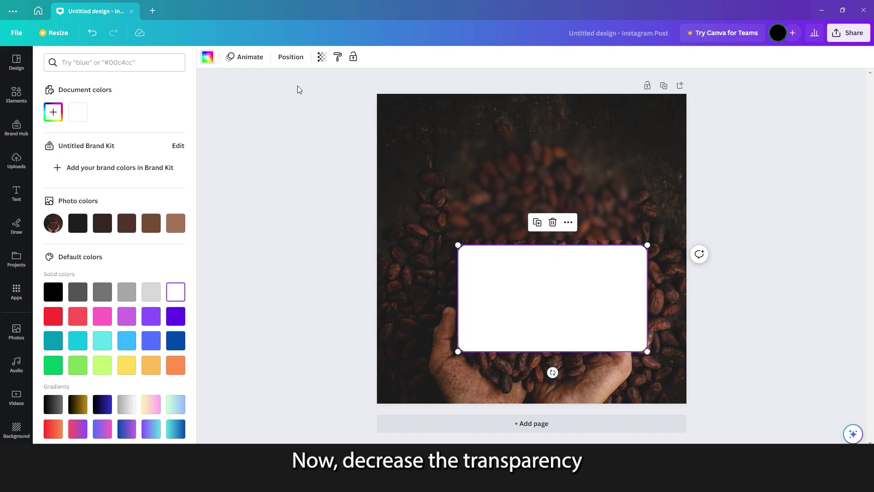
pyautogui.click(322, 57)
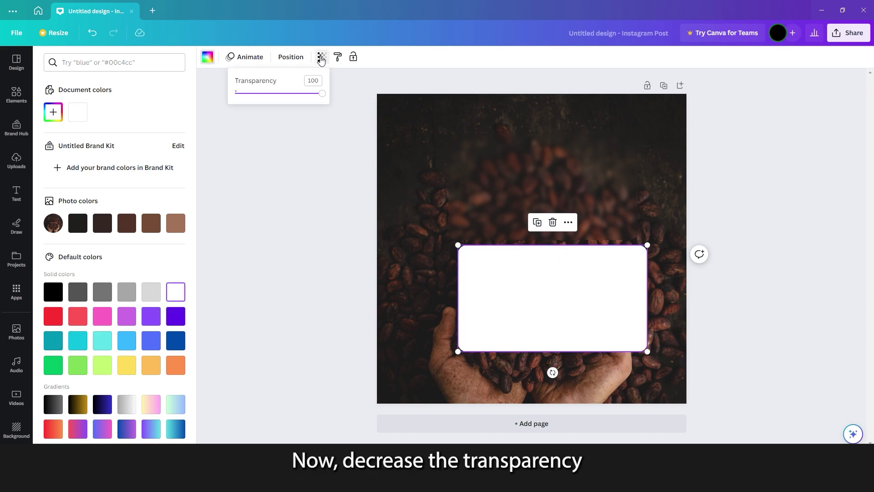
pyautogui.click(255, 95)
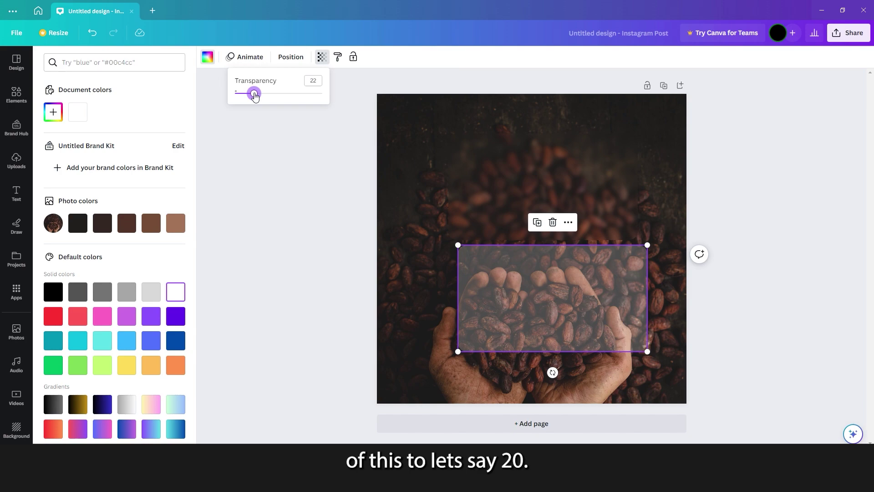
pyautogui.click(277, 81)
pyautogui.write('0')
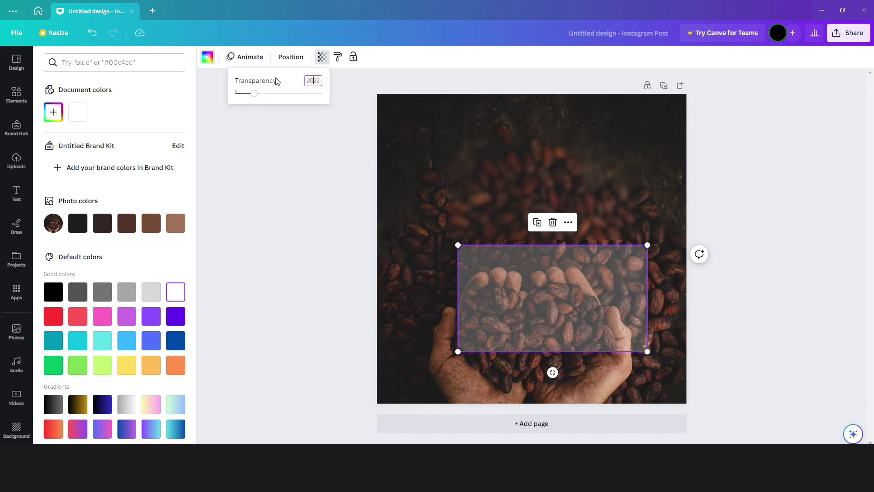
pyautogui.press('Return')
pyautogui.click(313, 80)
pyautogui.write('20')
pyautogui.press('Return')
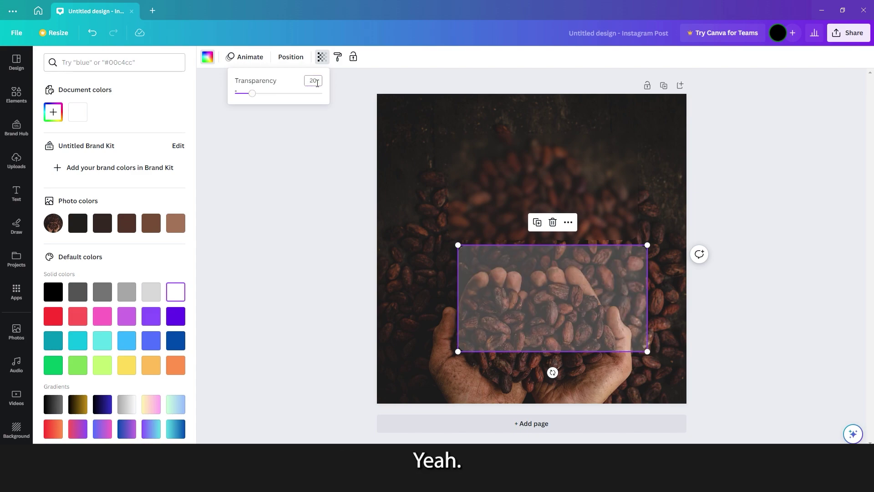
pyautogui.moveTo(555, 301); pyautogui.dragTo(545, 188)
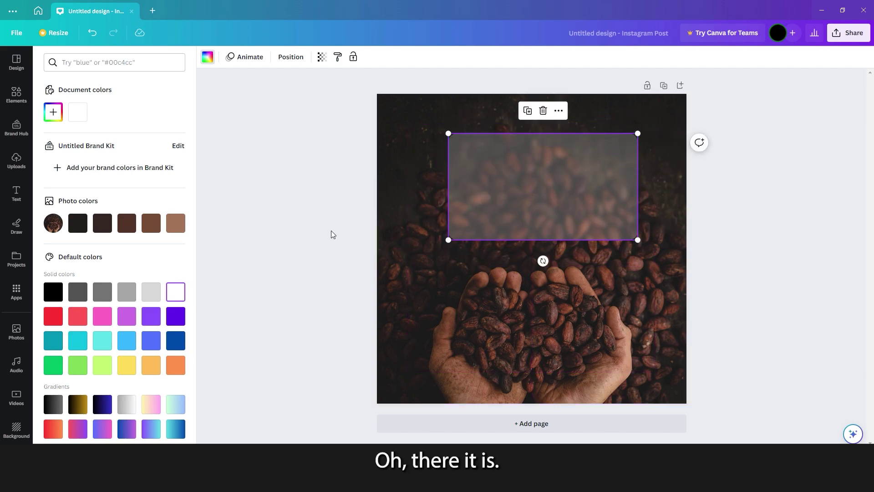
# Lower the white panel's transparency to 10 for a subtler frosted-glass look.
pyautogui.click(277, 228)
pyautogui.click(293, 330)
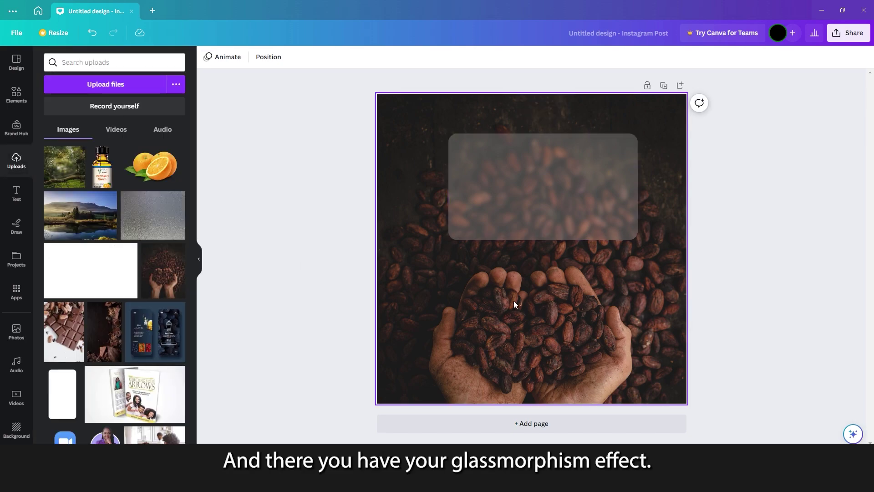
pyautogui.click(558, 188)
pyautogui.click(322, 57)
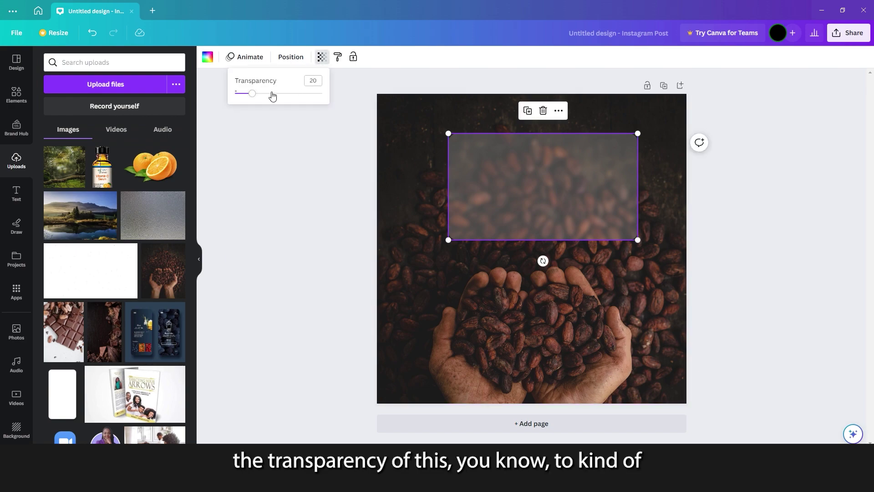
pyautogui.moveTo(254, 97); pyautogui.dragTo(243, 94)
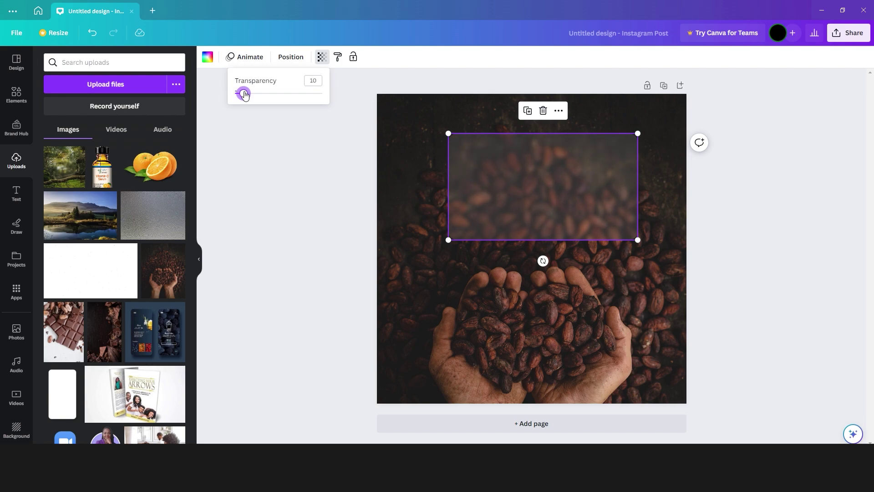
pyautogui.moveTo(244, 94)
pyautogui.mouseDown()
pyautogui.moveTo(260, 93)
pyautogui.moveTo(244, 98)
pyautogui.mouseUp()
pyautogui.click(298, 209)
pyautogui.click(298, 209)
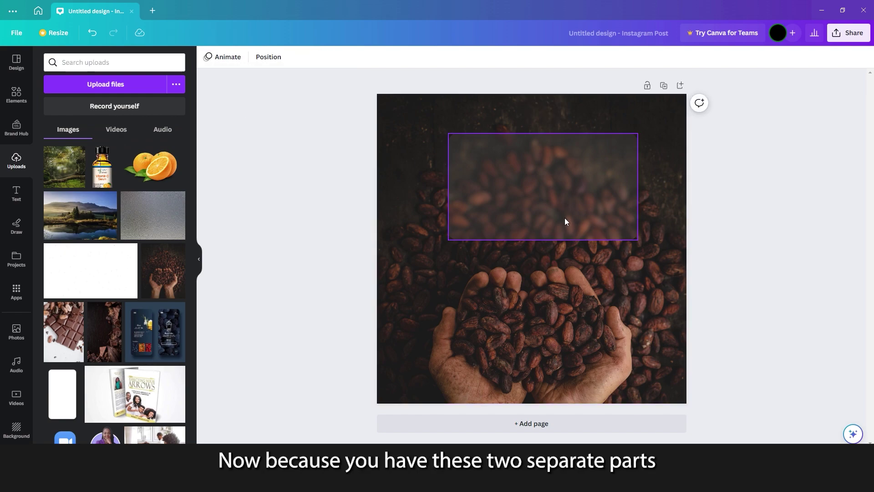
# Group the white panel with the blurred bean frame using the Layers list and Ctrl+G.
pyautogui.moveTo(550, 173); pyautogui.dragTo(555, 236)
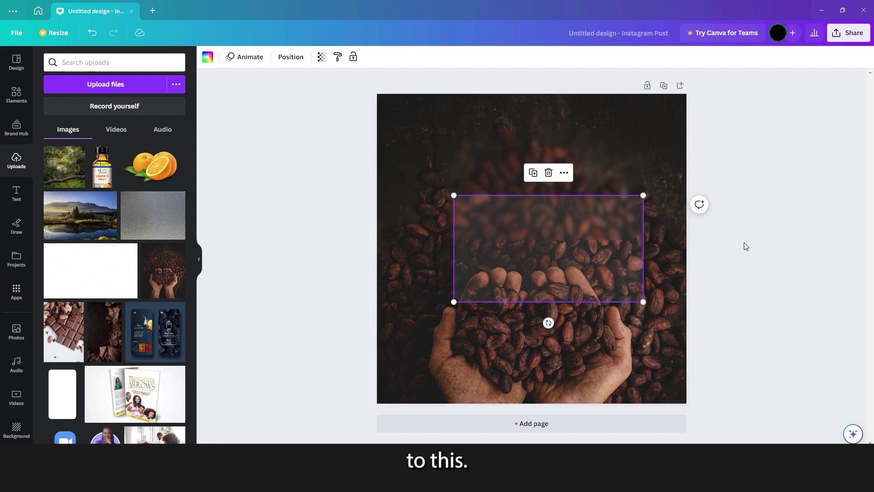
pyautogui.hotkey('ctrl', 'z')
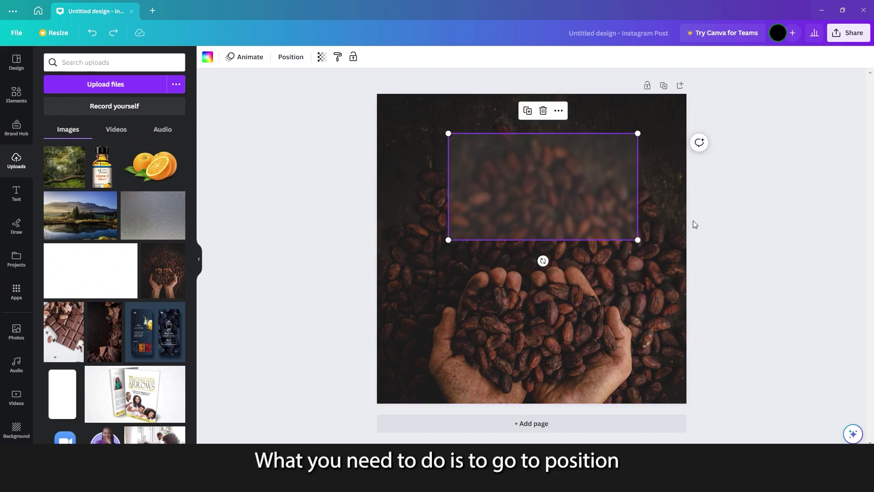
pyautogui.click(297, 64)
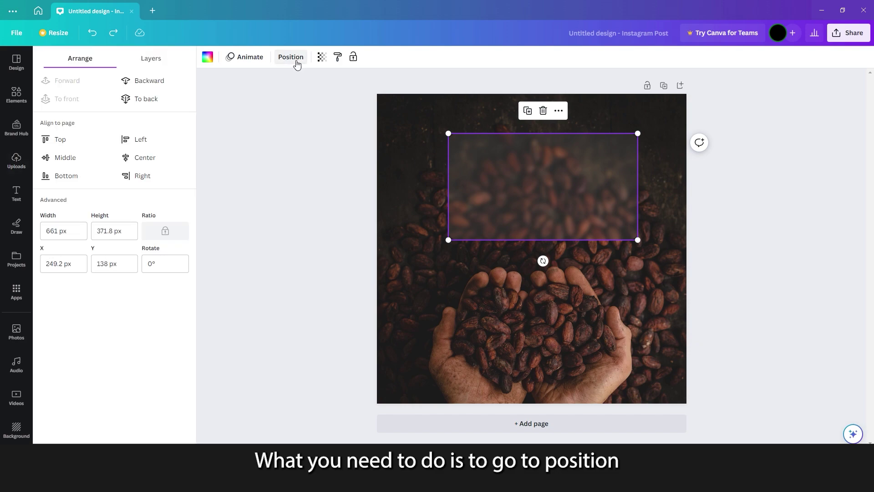
pyautogui.click(154, 61)
pyautogui.keyDown('shift'); pyautogui.click(147, 147); pyautogui.keyUp('shift')
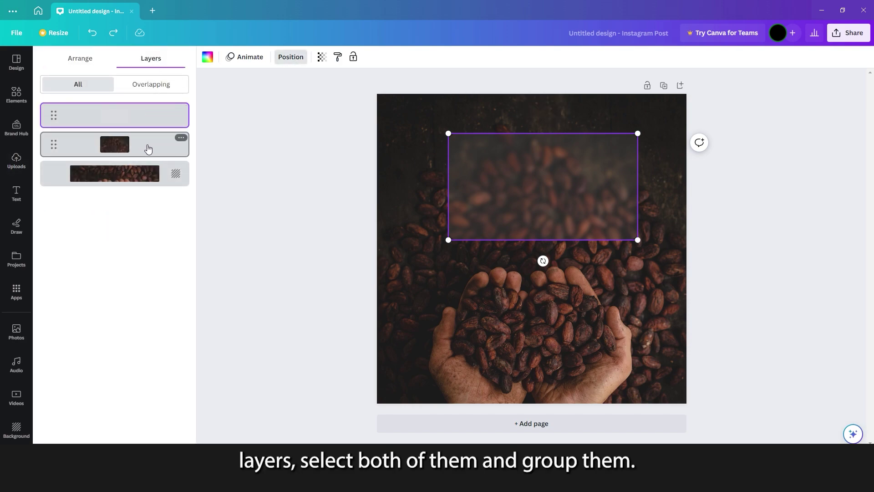
pyautogui.hotkey('ctrl', 'g')
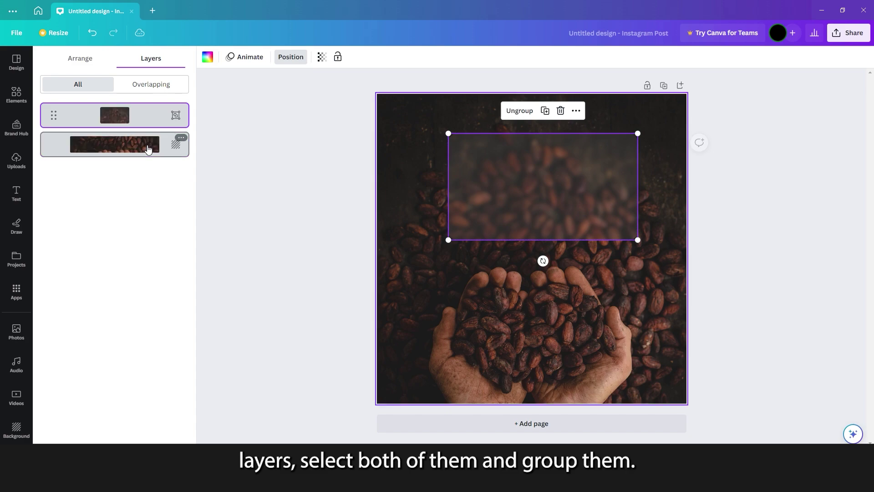
# Select the new panel group to check it moves as one element.
pyautogui.click(302, 197)
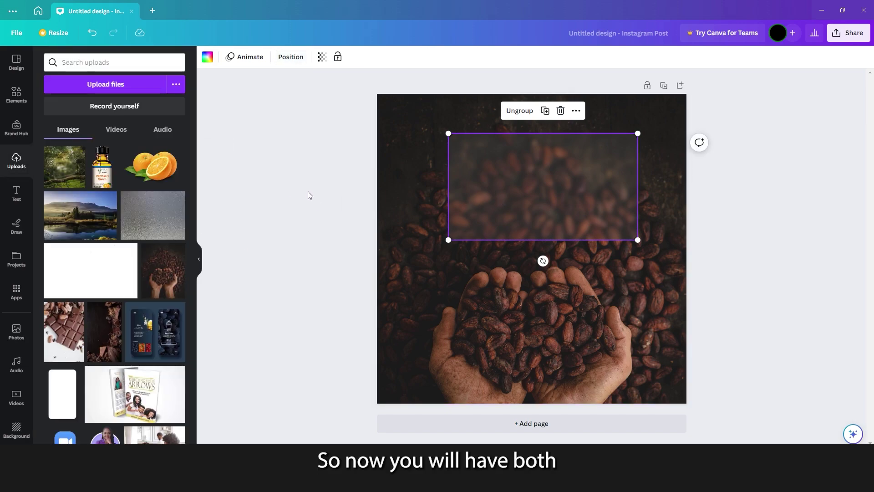
pyautogui.click(541, 209)
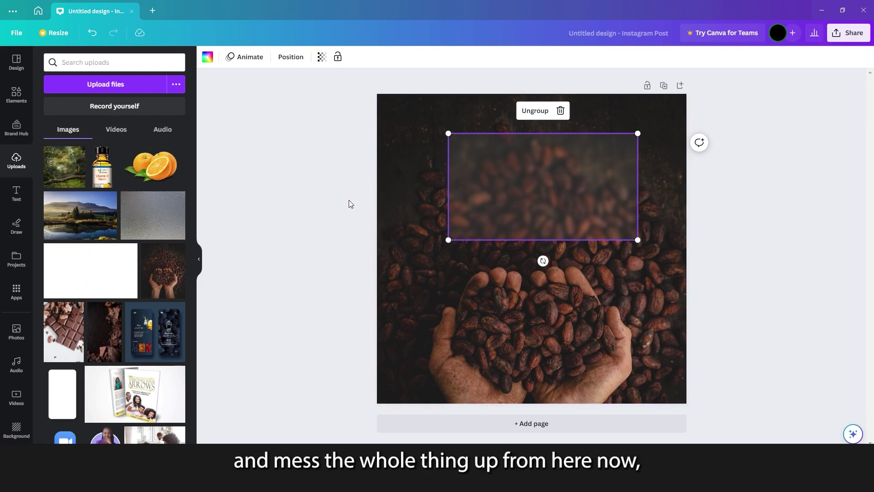
pyautogui.click(334, 205)
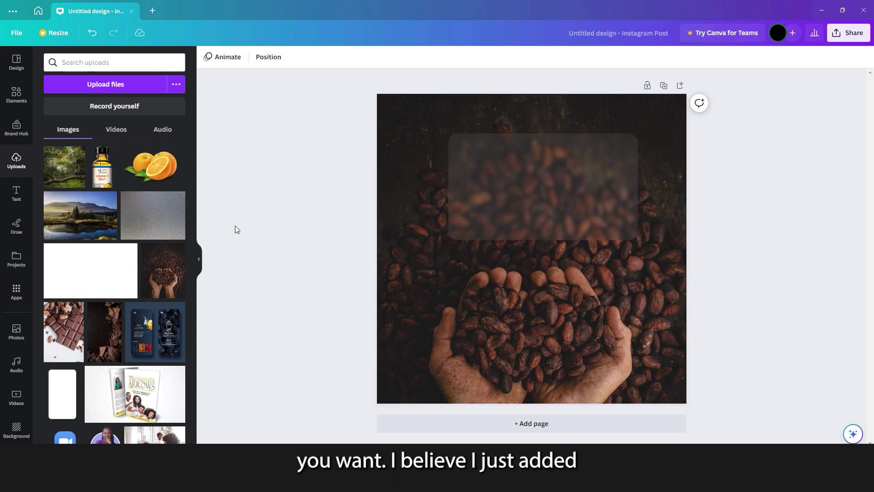
pyautogui.click(16, 195)
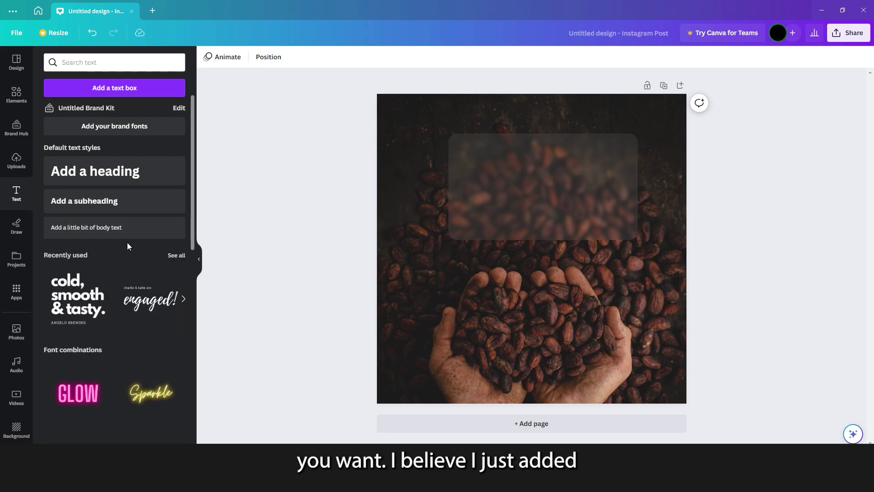
# Add the 'cold, smooth & tasty.' text design, shrink it and place it on the frosted panel.
pyautogui.click(93, 309)
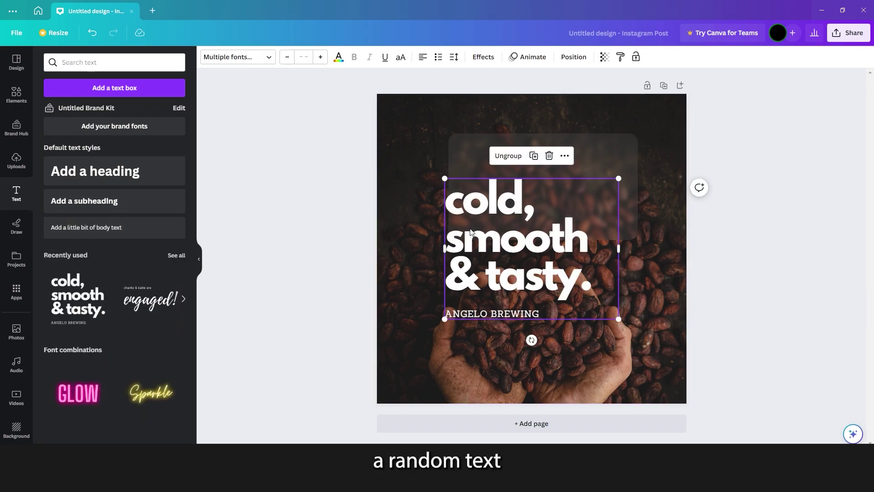
pyautogui.moveTo(441, 176); pyautogui.dragTo(487, 207)
pyautogui.moveTo(600, 314); pyautogui.dragTo(576, 233)
pyautogui.moveTo(523, 199); pyautogui.dragTo(529, 201)
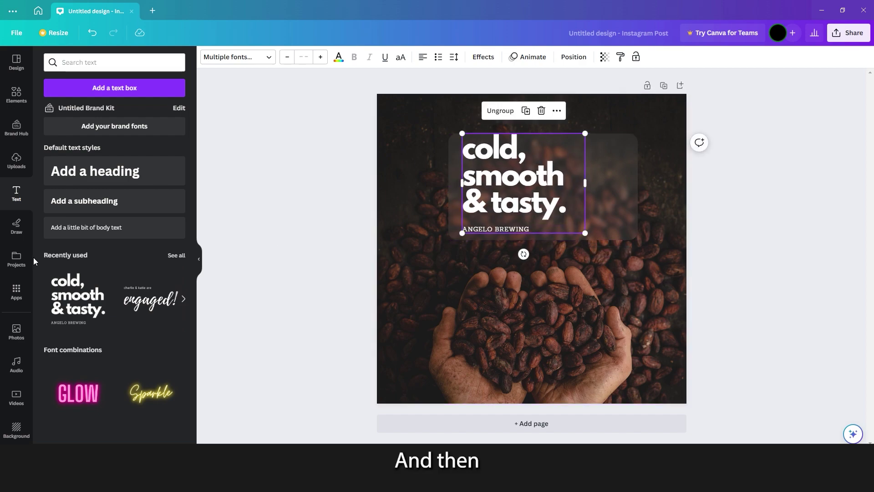
pyautogui.click(17, 160)
pyautogui.scroll(-4, 127, 217)
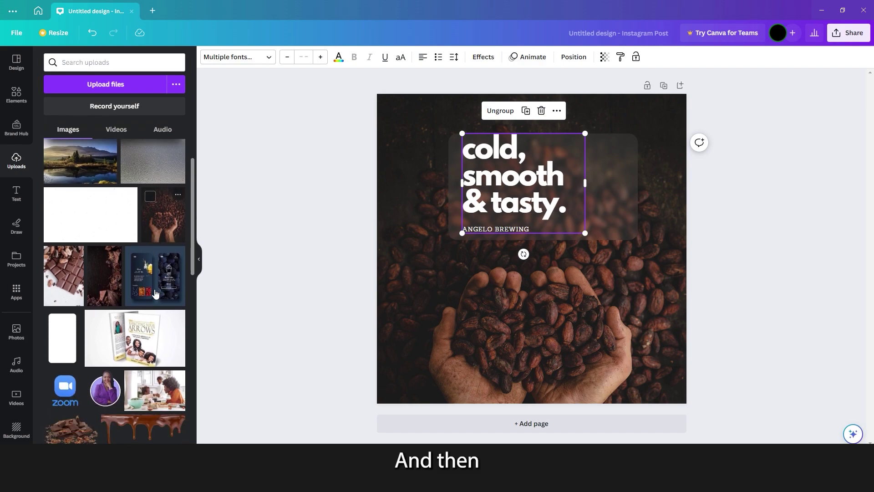
# Add the uploaded frappuccino PNG, shrink it and place it at the frosted panel's right edge.
pyautogui.click(63, 348)
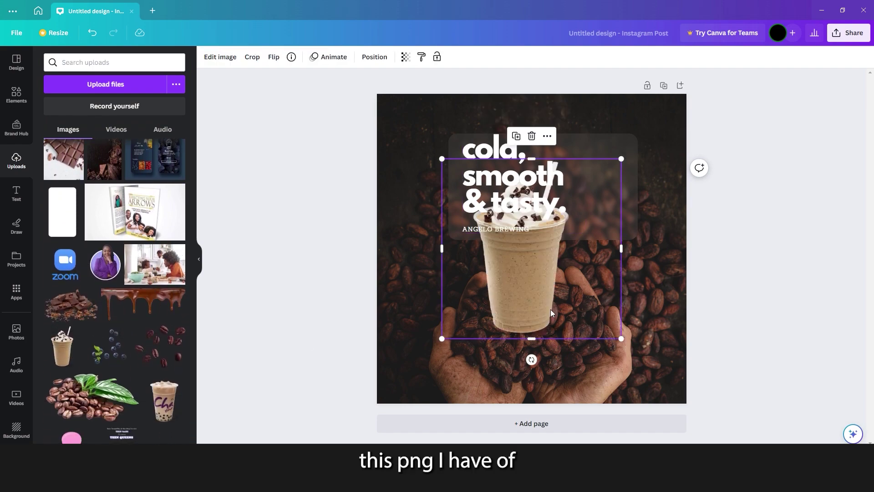
pyautogui.moveTo(566, 297); pyautogui.dragTo(667, 279)
pyautogui.moveTo(732, 313); pyautogui.dragTo(671, 255)
pyautogui.moveTo(612, 215); pyautogui.dragTo(631, 241)
pyautogui.moveTo(672, 192); pyautogui.dragTo(640, 120)
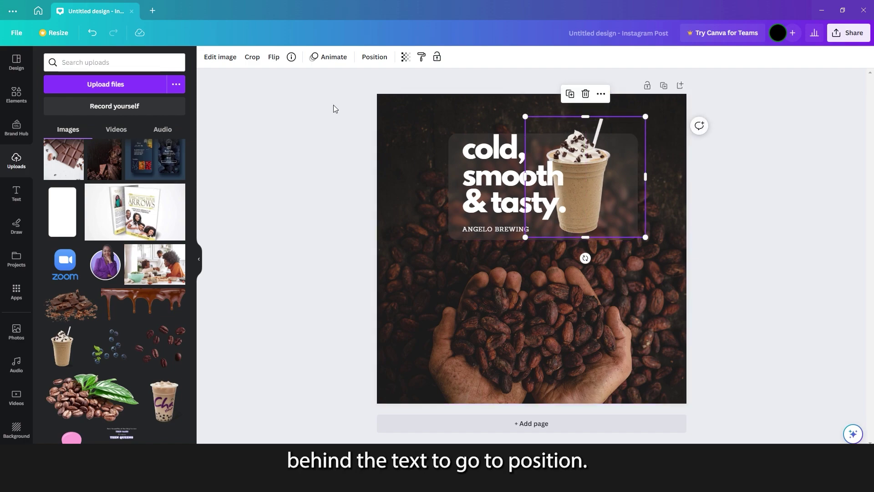
pyautogui.click(368, 58)
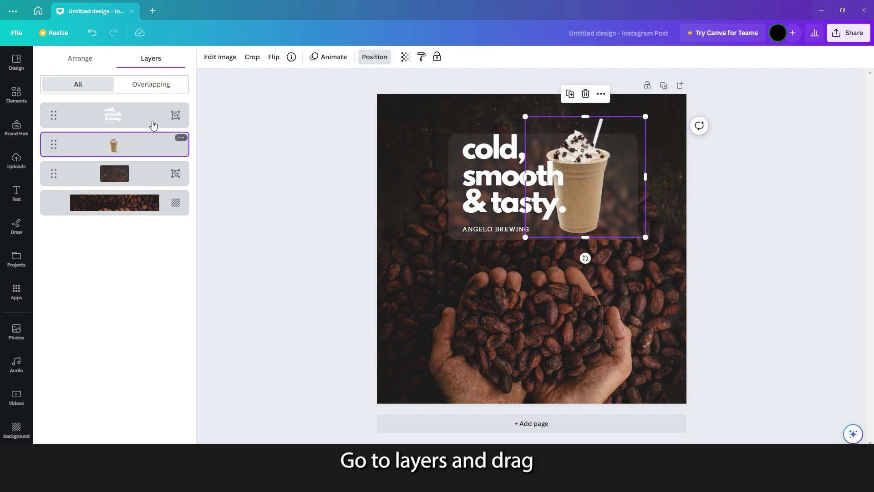
# Layer the frappuccino image above the headline text and nudge it up-right over the words' end.
pyautogui.moveTo(127, 123); pyautogui.dragTo(127, 158)
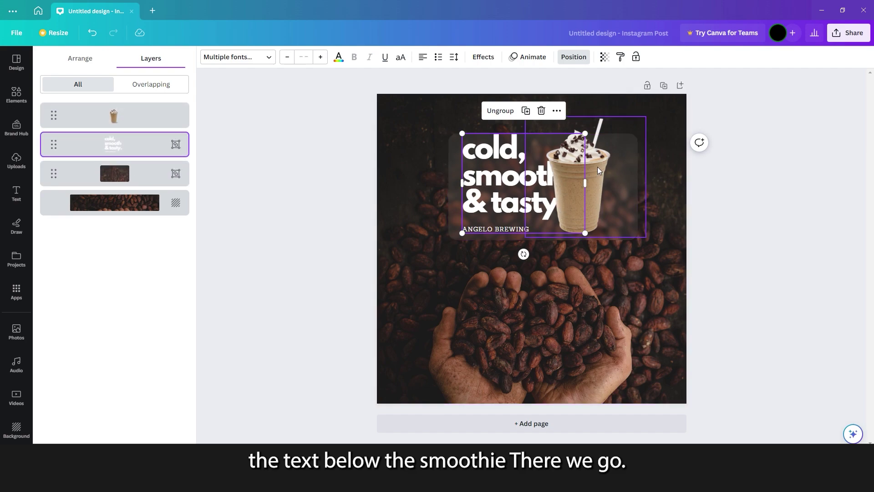
pyautogui.click(605, 158)
pyautogui.moveTo(630, 135); pyautogui.dragTo(636, 122)
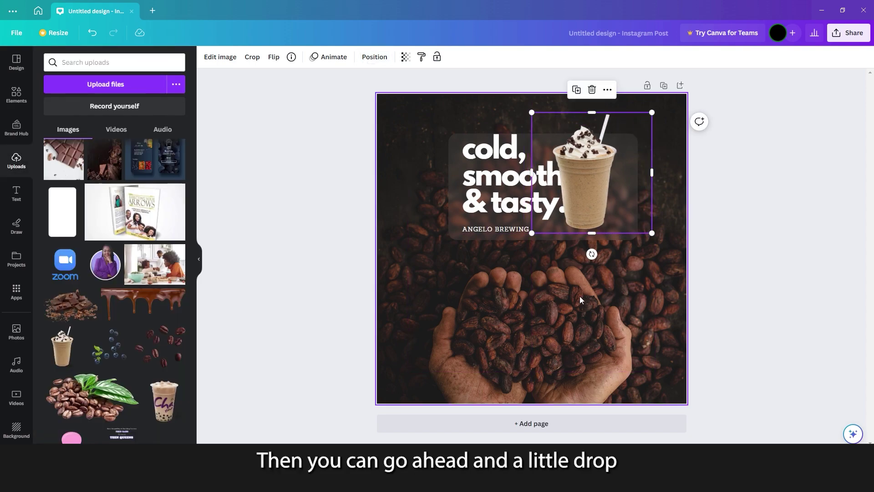
pyautogui.click(713, 257)
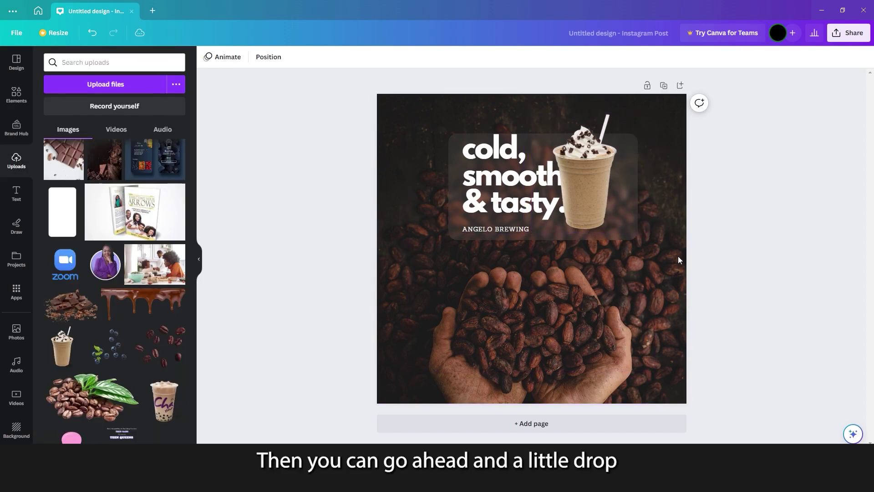